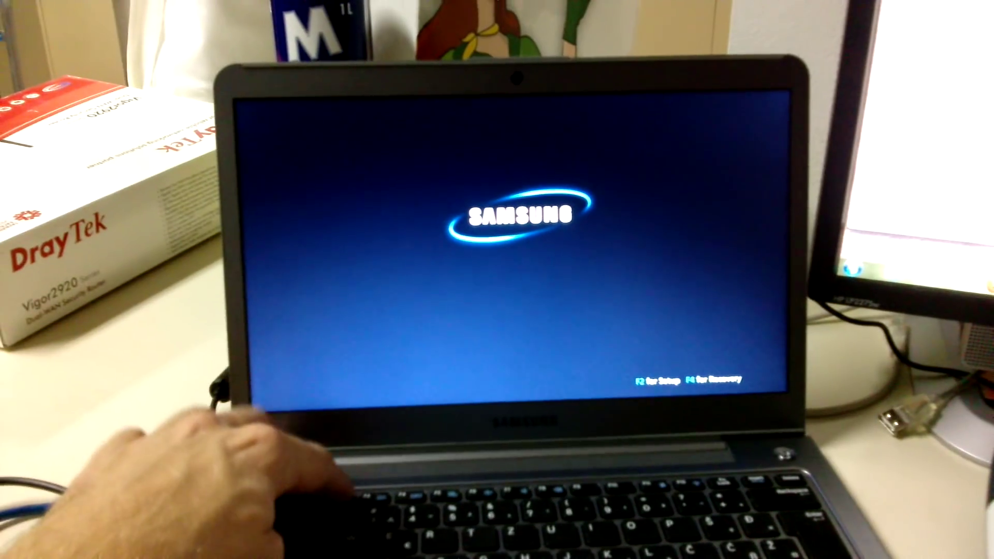
Enter the Samsung BIOS Setup with F2 at the startup logo.
key("F2")
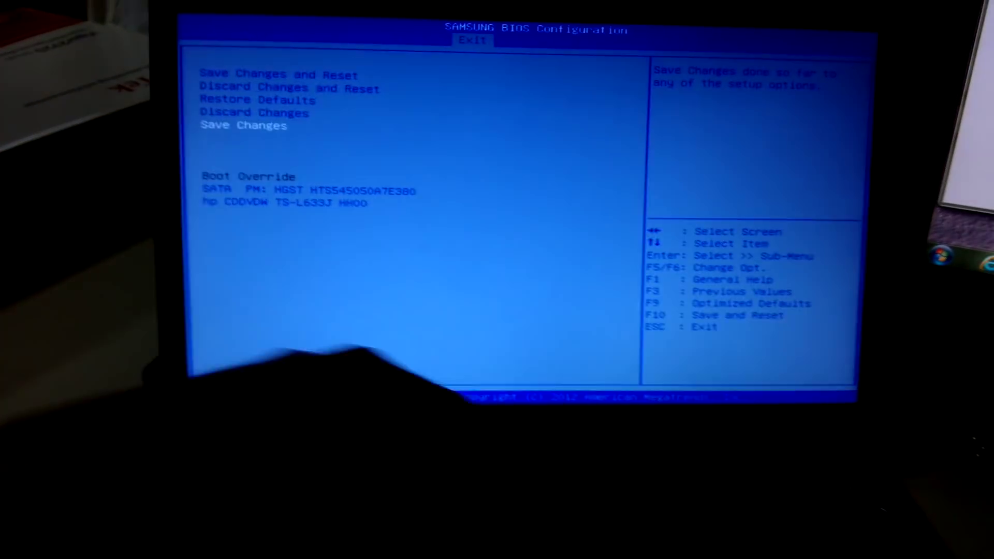
Save the BIOS settings with F10 and reboot into Hiren's BootCD from the external CD.
key("F10")
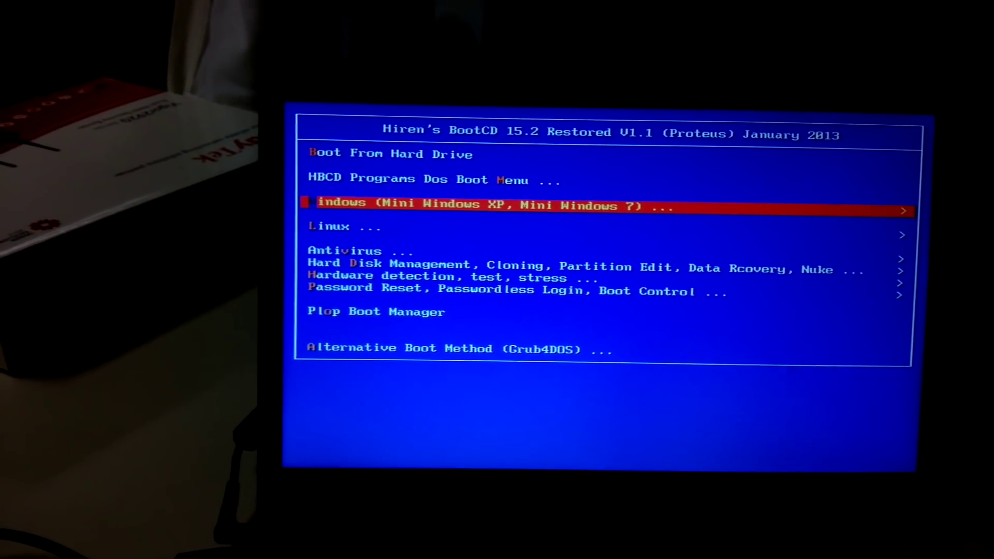
key("Return")
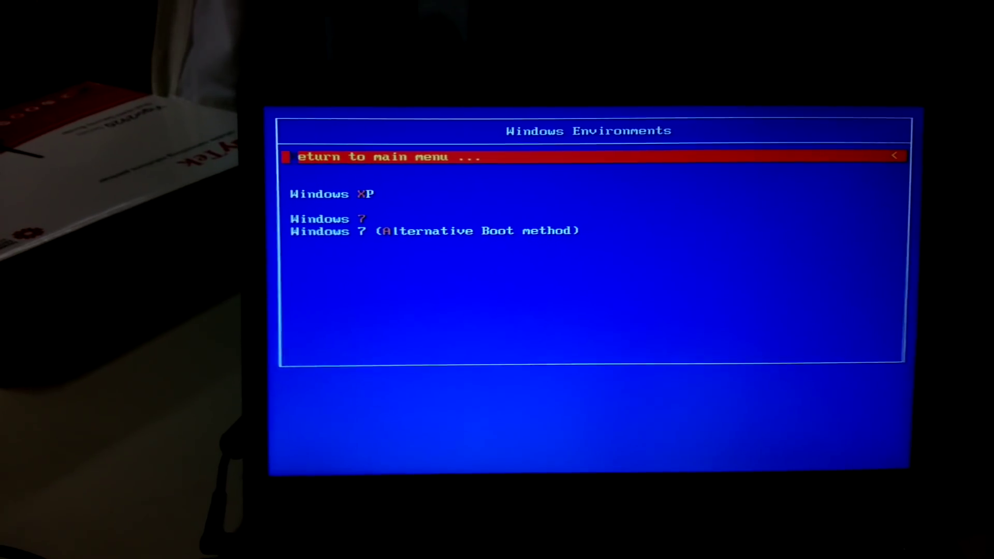
key("Down")
key("Down")
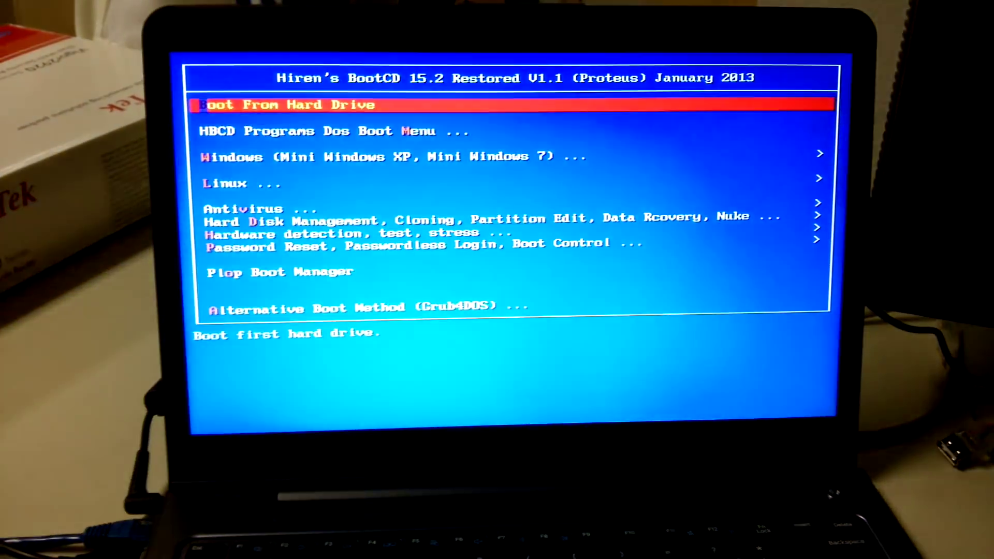
Boot Windows XP from Hiren's Windows Environments (Mini Windows XP, Mini Windows 7) list.
key("Down")
key("Down")
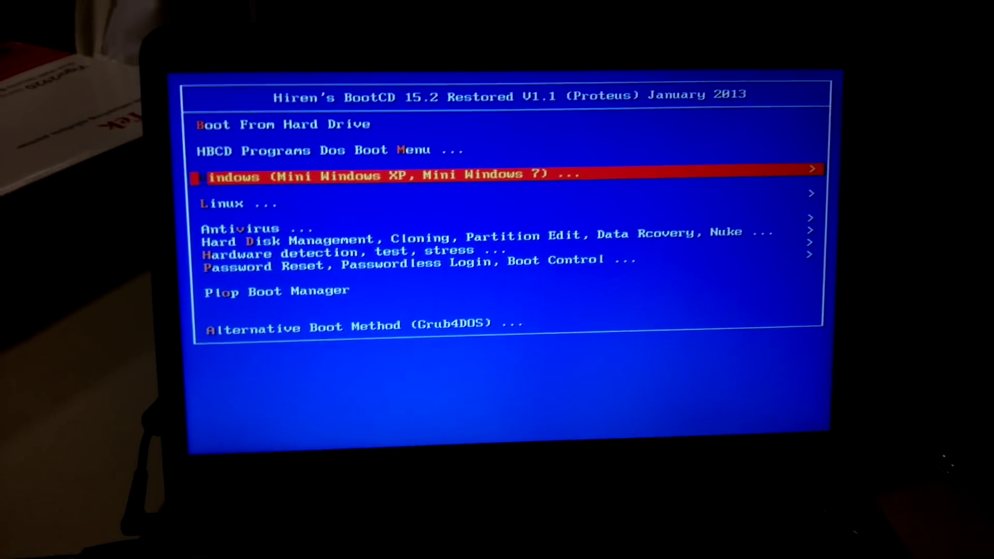
key("Return")
key("Down")
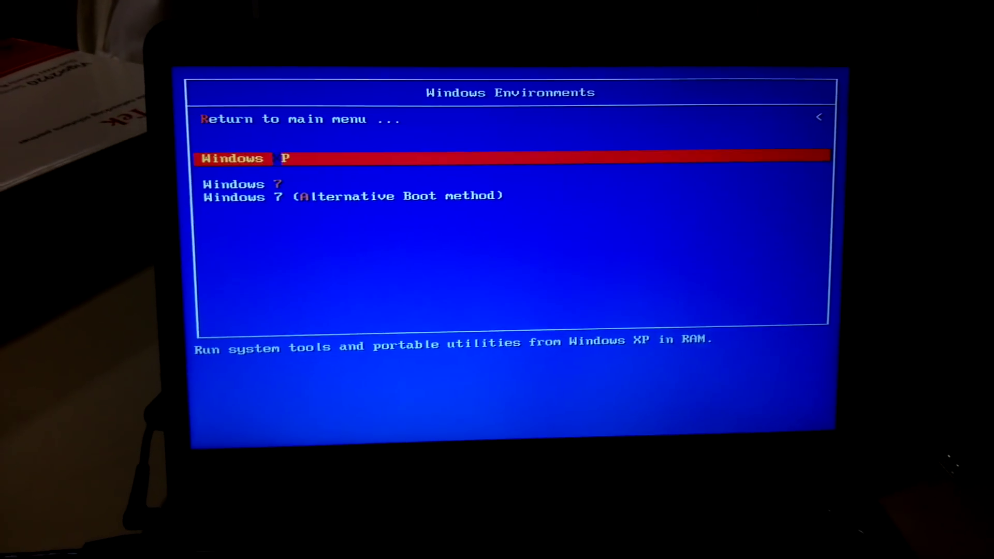
key("Down")
key("Up")
key("Return")
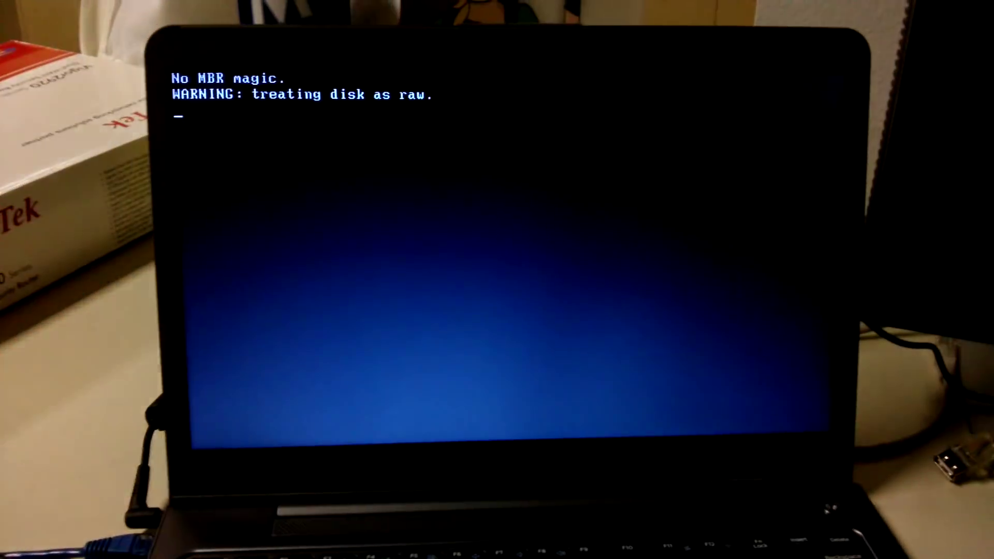